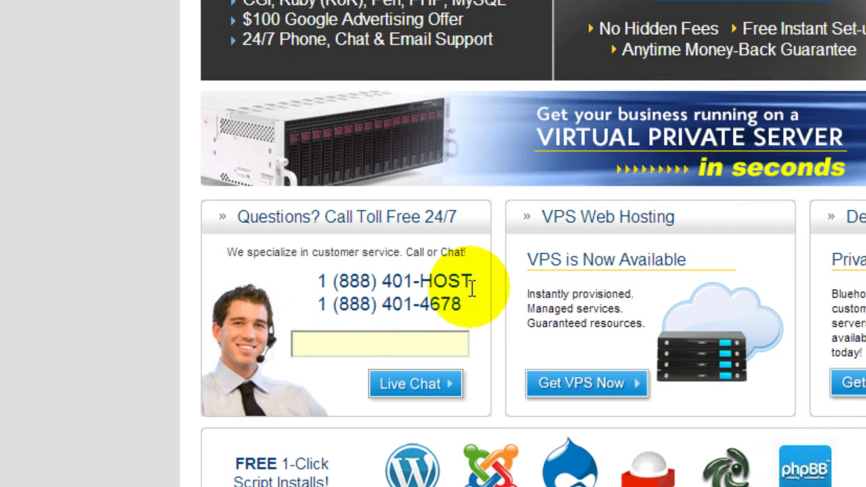
Start a Live Chat with Bluehost support, then scroll back to the top of the home page.
{"action": "left_click", "coordinate": [406, 389]}
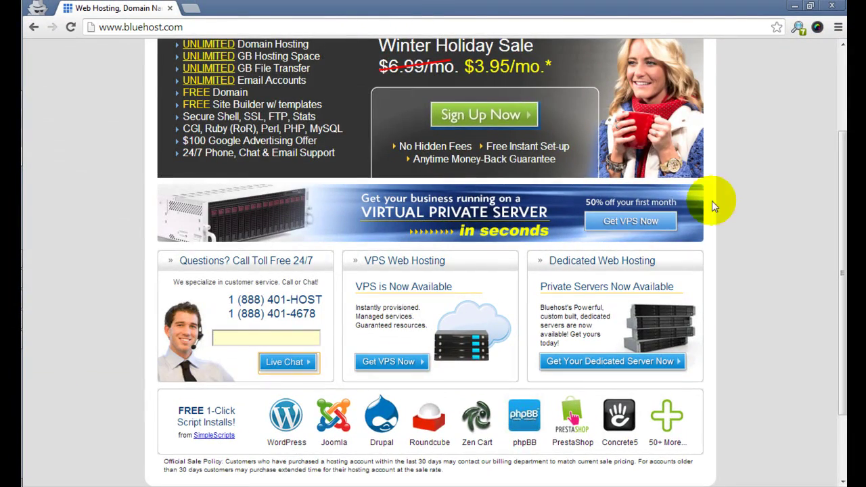
{"action": "scroll", "coordinate": [778, 210], "scroll_direction": "up", "scroll_amount": 2}
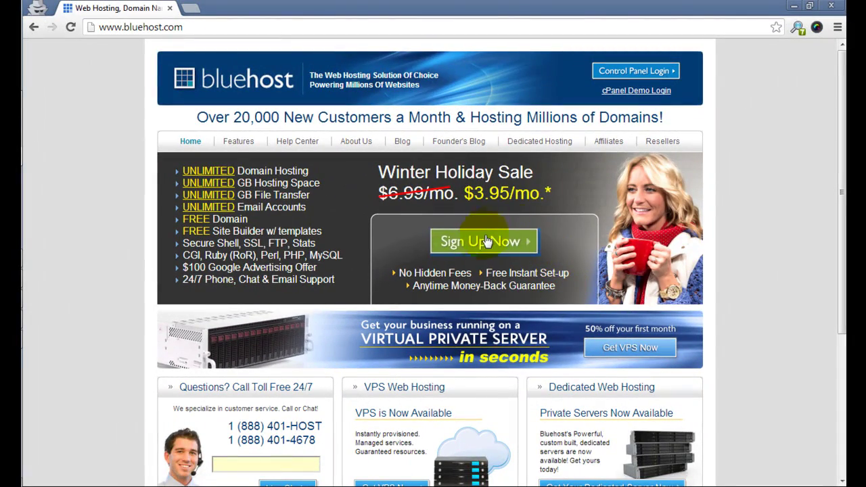
Go to Sign Up Now and try both the existing-domain and new-domain name fields.
{"action": "left_click", "coordinate": [486, 245]}
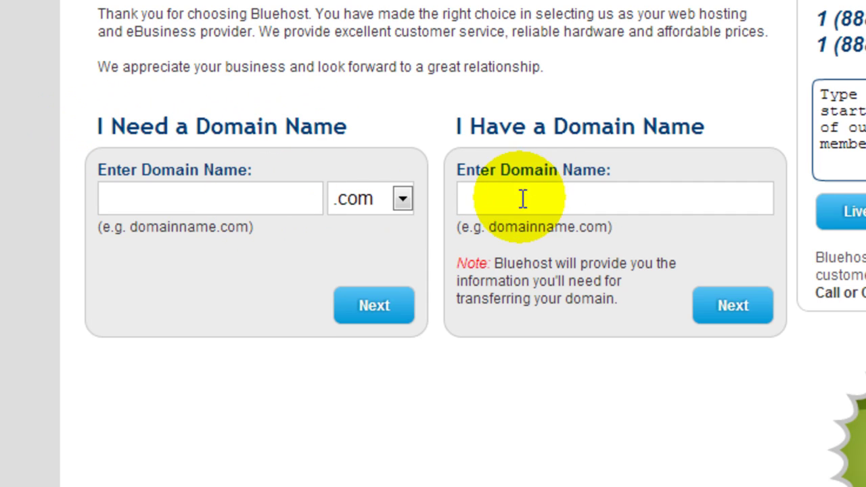
{"action": "left_click", "coordinate": [555, 197]}
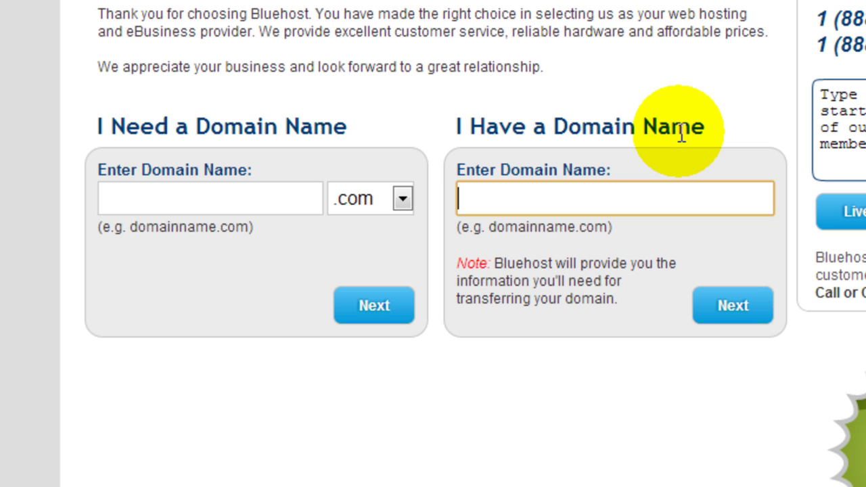
{"action": "left_click", "coordinate": [173, 201]}
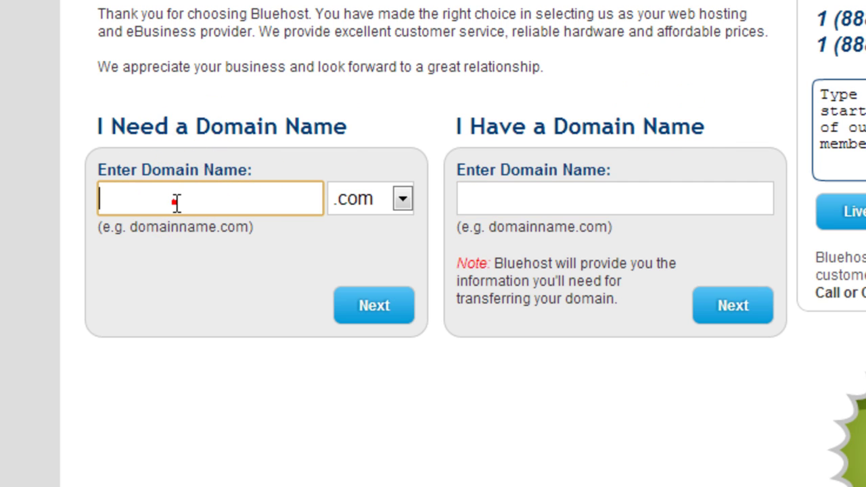
{"action": "left_click", "coordinate": [529, 194]}
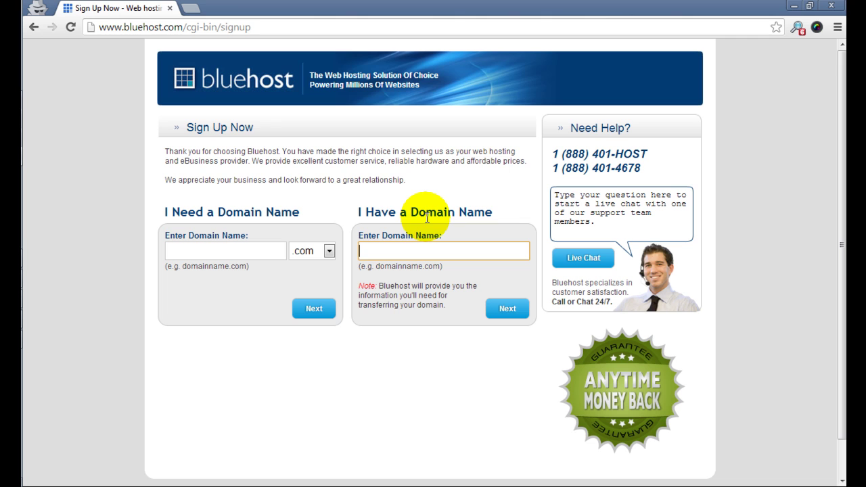
Go back and log in to the Bluehost control panel with the account username and pasted password.
{"action": "left_click", "coordinate": [33, 27]}
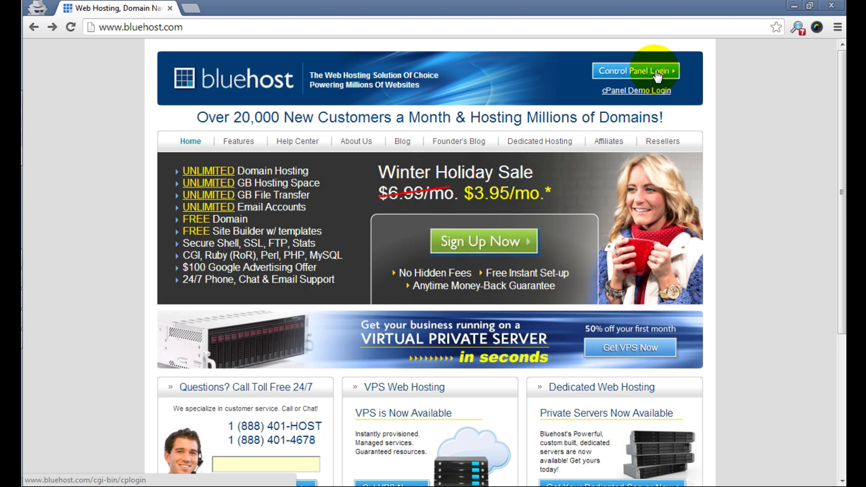
{"action": "left_click", "coordinate": [655, 75]}
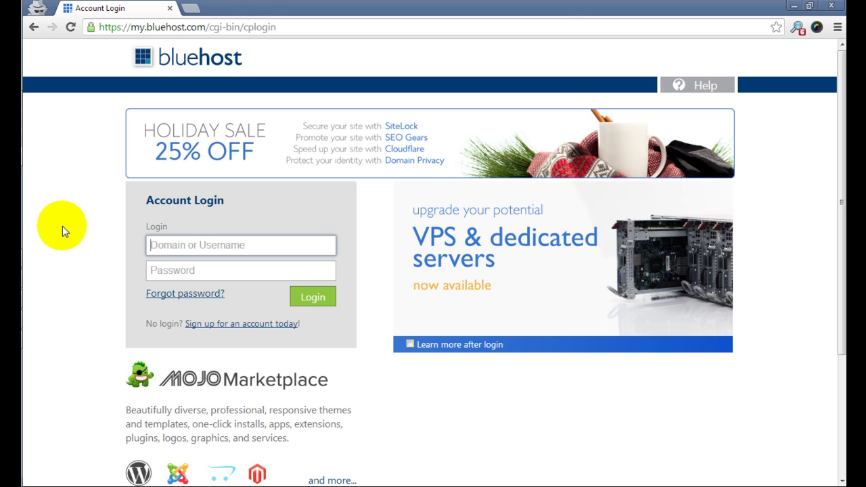
{"action": "type", "text": "c"}
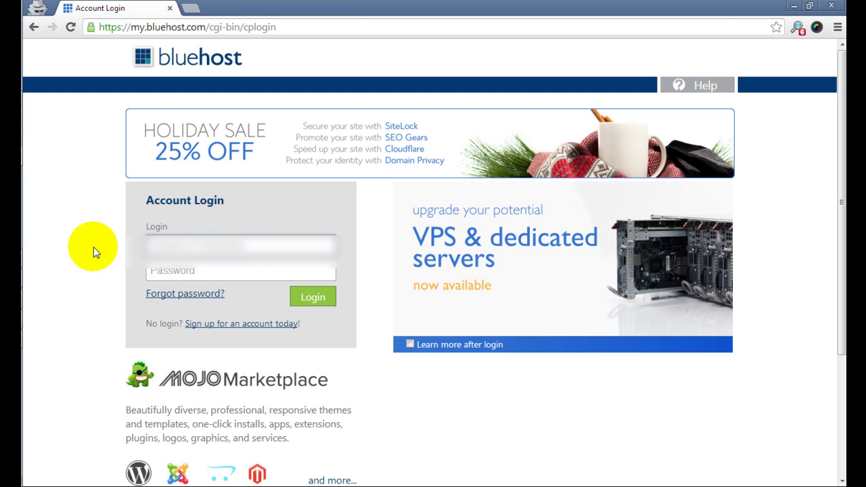
{"action": "key", "text": "Escape"}
{"action": "type", "text": "rystalesth"}
{"action": "key", "text": "Tab"}
{"action": "key", "text": "ctrl+v"}
{"action": "left_click", "coordinate": [319, 299]}
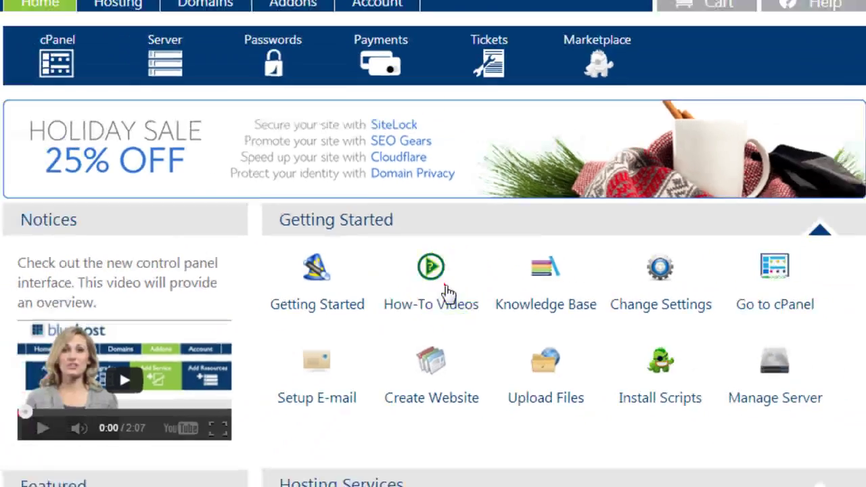
Open Bluehost's YouTube how-to channel and page through the How to Use WordPress carousel.
{"action": "left_click", "coordinate": [468, 311]}
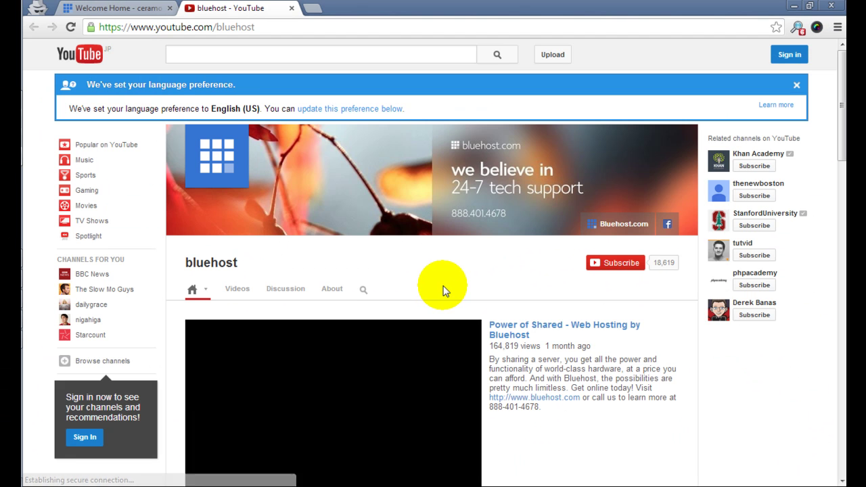
{"action": "scroll", "coordinate": [511, 319], "scroll_direction": "down", "scroll_amount": 5}
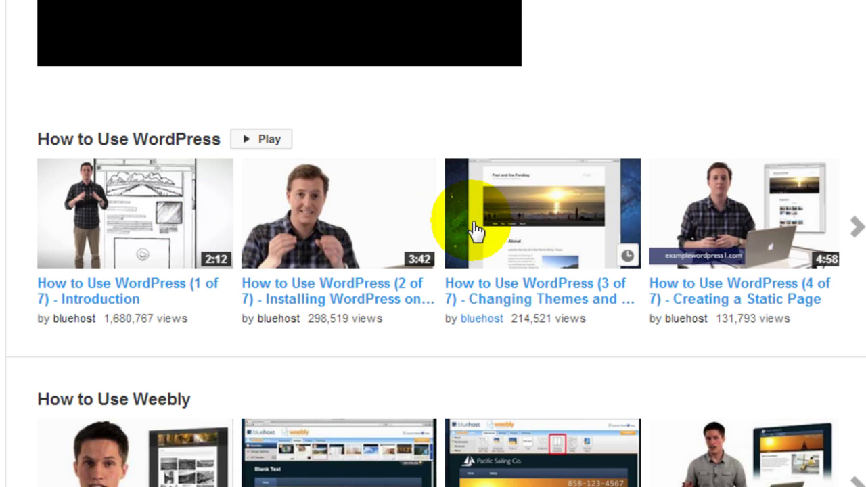
{"action": "left_click", "coordinate": [857, 227]}
{"action": "left_click", "coordinate": [25, 230]}
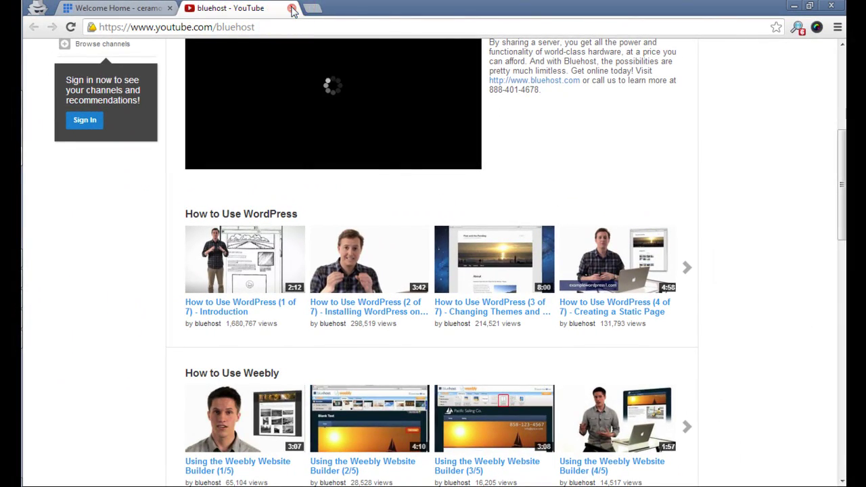
Close the YouTube tab, go to the Hosting cPanel, and dismiss its welcome dialog.
{"action": "left_click", "coordinate": [279, 14]}
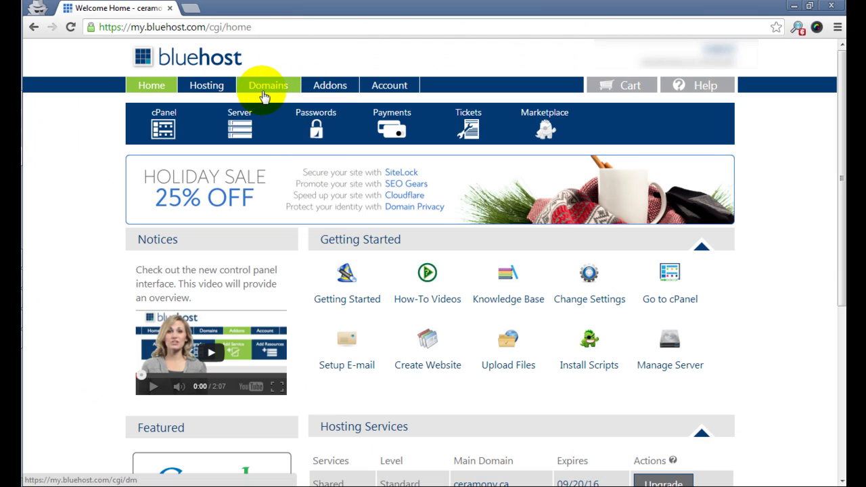
{"action": "left_click", "coordinate": [208, 88]}
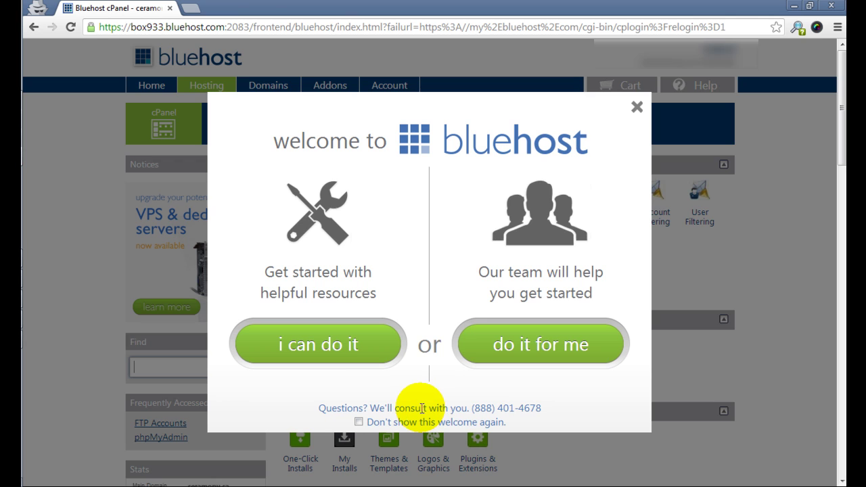
{"action": "left_click", "coordinate": [636, 107]}
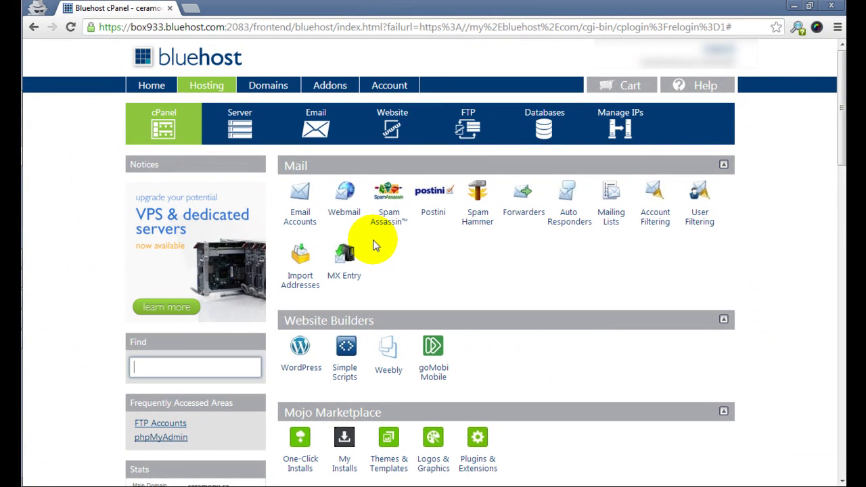
Scroll through cPanel and launch the WordPress installer under Website Builders.
{"action": "key", "text": "ctrl+f"}
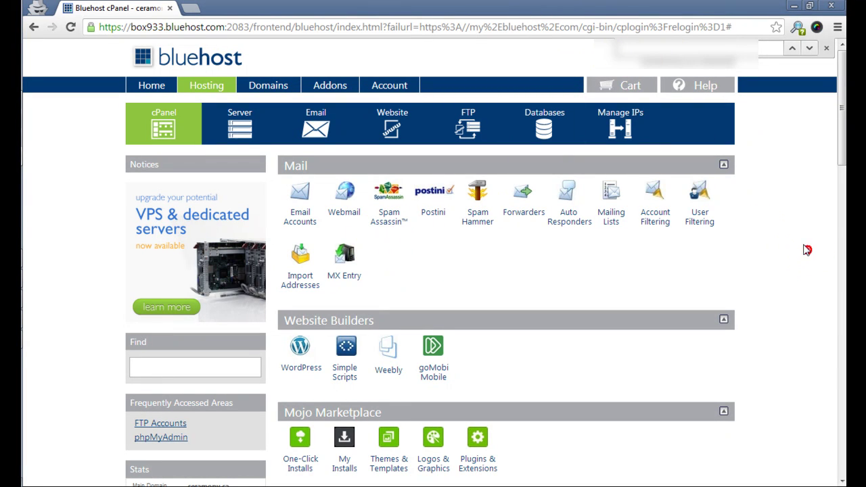
{"action": "left_click_drag", "start_coordinate": [841, 106], "coordinate": [841, 363]}
{"action": "scroll", "coordinate": [479, 154], "scroll_direction": "up", "scroll_amount": 4}
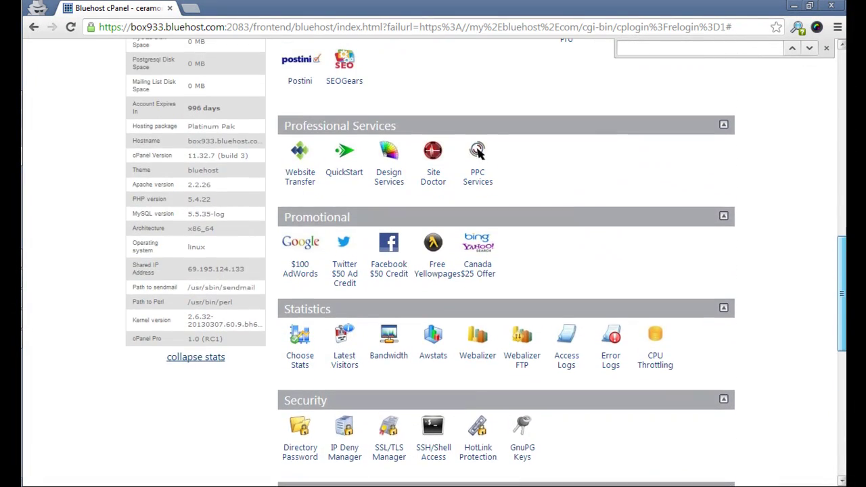
{"action": "left_click_drag", "start_coordinate": [839, 316], "coordinate": [838, 210]}
{"action": "scroll", "coordinate": [479, 263], "scroll_direction": "up", "scroll_amount": 1}
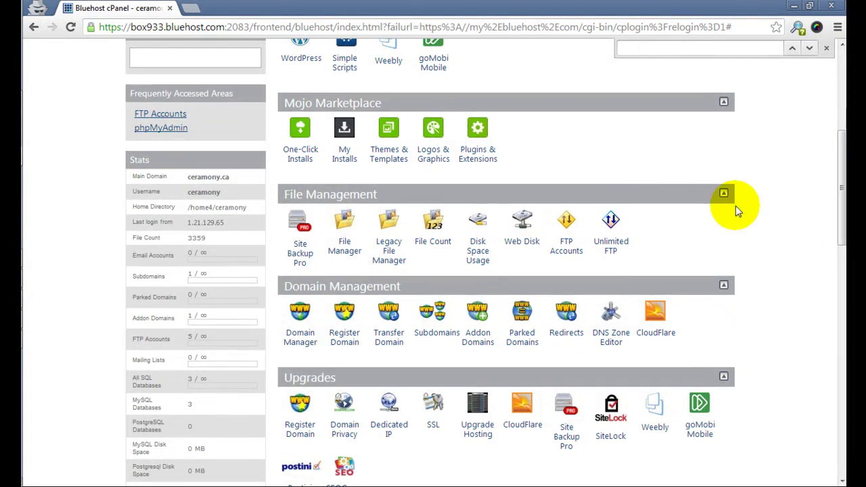
{"action": "scroll", "coordinate": [317, 225], "scroll_direction": "up", "scroll_amount": 2}
{"action": "left_click", "coordinate": [301, 227]}
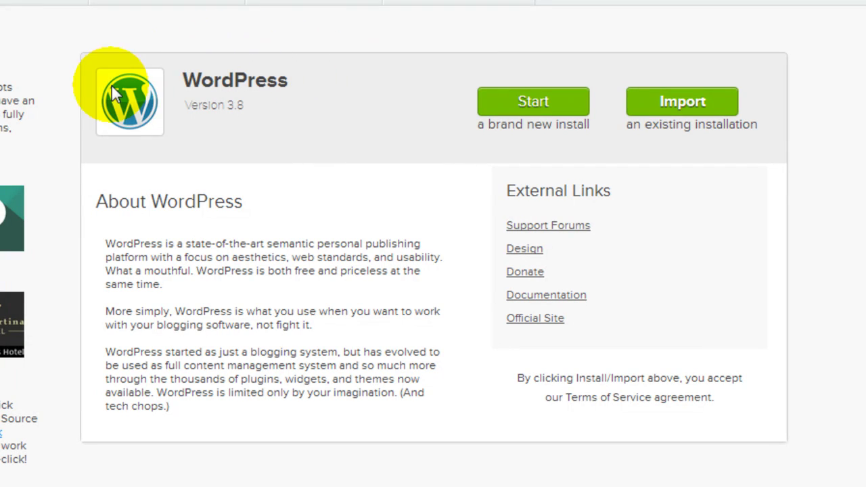
Start a brand-new WordPress 3.8 install and pick the site's main domain as the target.
{"action": "left_click_drag", "start_coordinate": [184, 106], "coordinate": [270, 108]}
{"action": "left_click", "coordinate": [273, 117]}
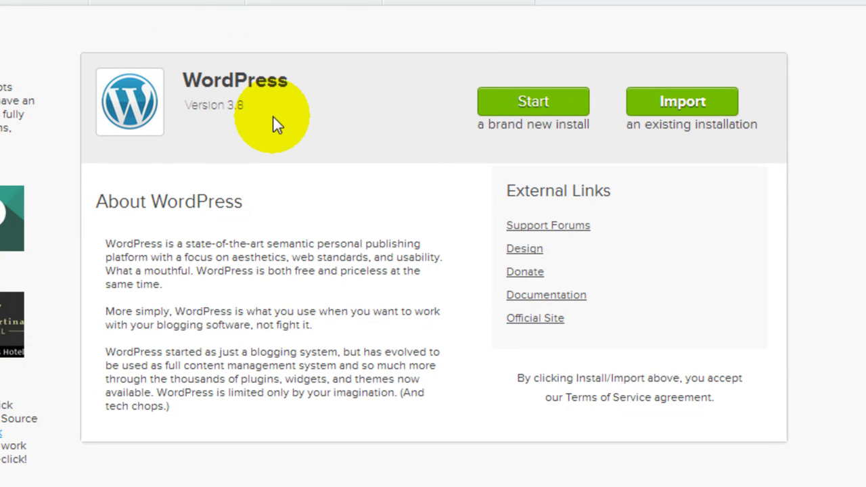
{"action": "left_click", "coordinate": [534, 107]}
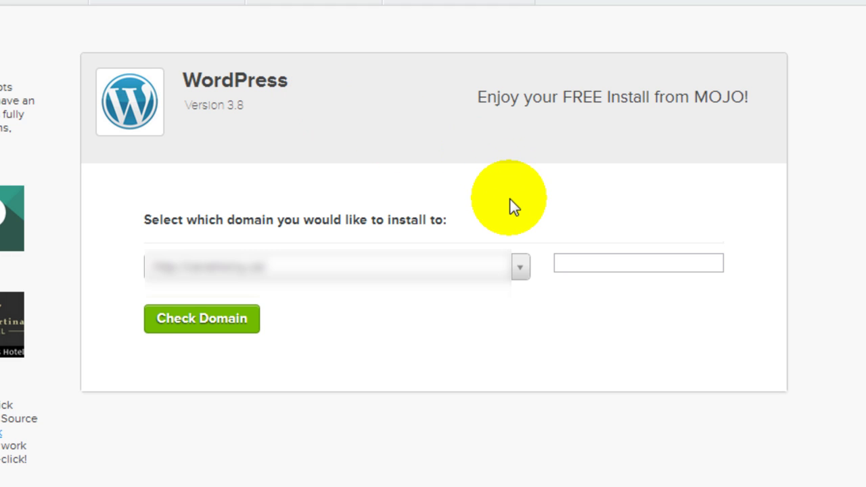
{"action": "left_click", "coordinate": [520, 268]}
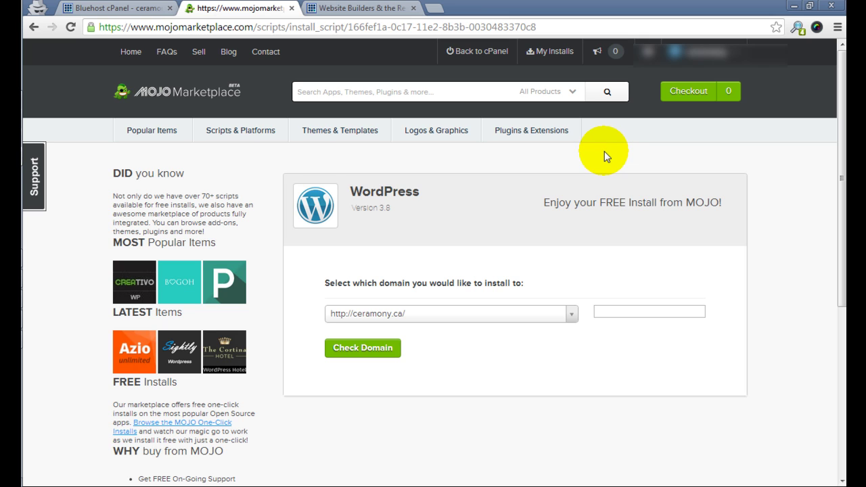
Log in to WordPress admin with the saved username, the account password and captcha answer 4.
{"action": "left_click", "coordinate": [355, 7]}
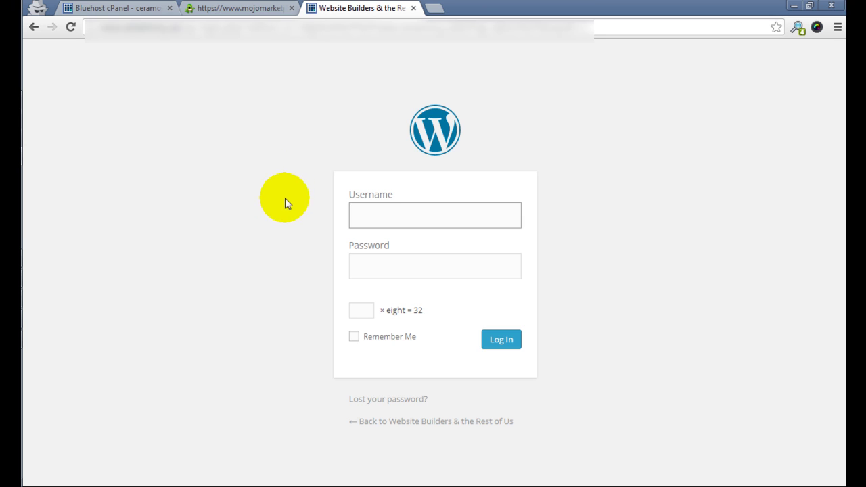
{"action": "left_click", "coordinate": [401, 217]}
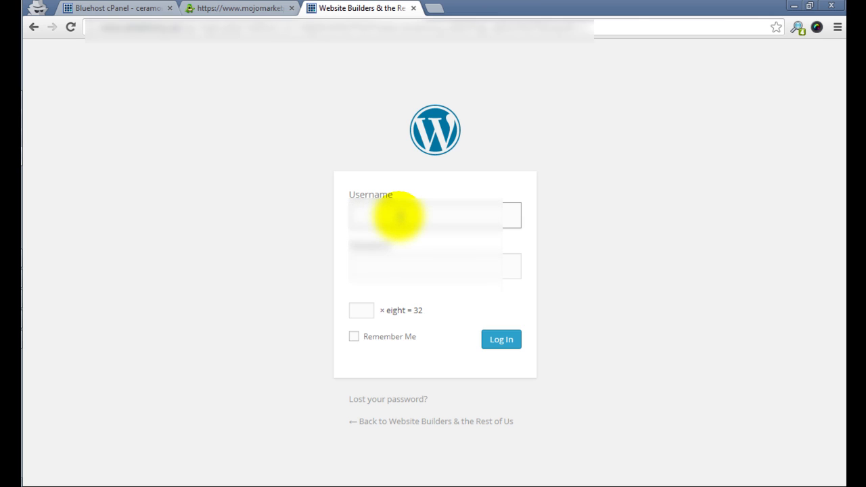
{"action": "key", "text": "Down"}
{"action": "key", "text": "Return"}
{"action": "key", "text": "Tab"}
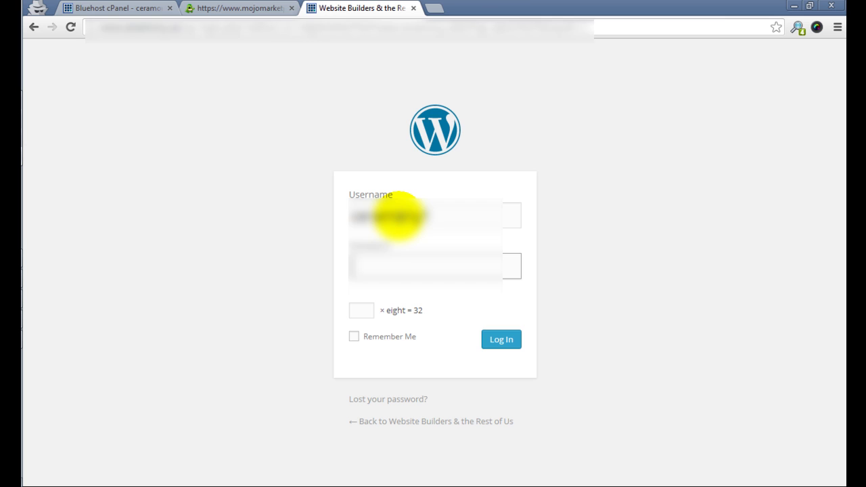
{"action": "type", "text": "*************"}
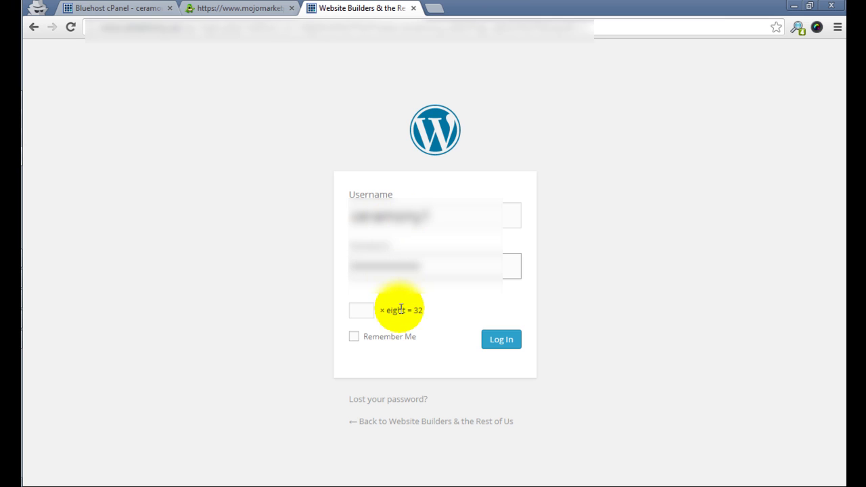
{"action": "left_click", "coordinate": [361, 311]}
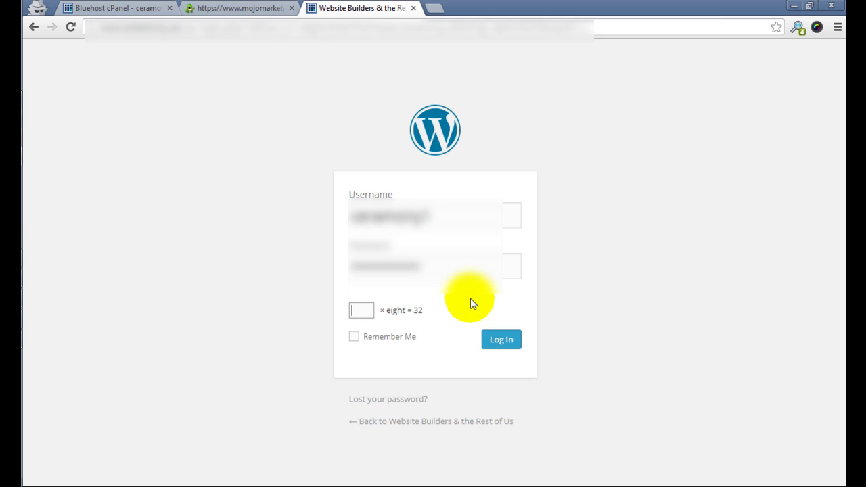
{"action": "type", "text": "4"}
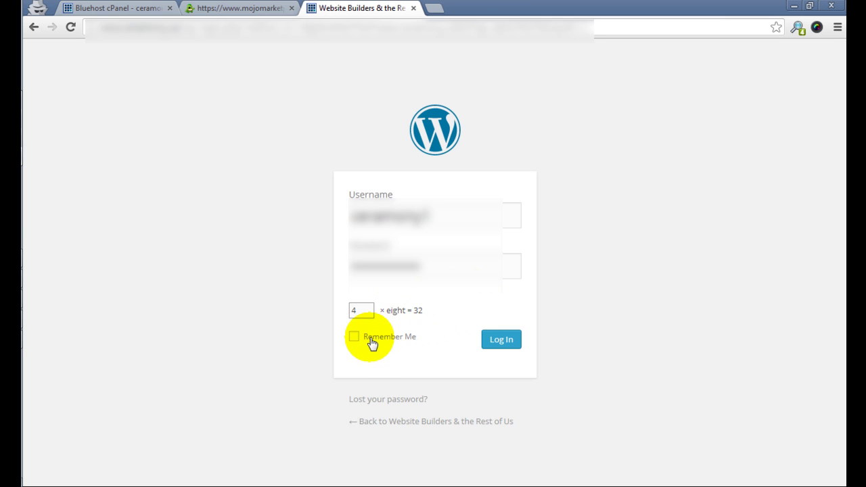
{"action": "left_click", "coordinate": [502, 338]}
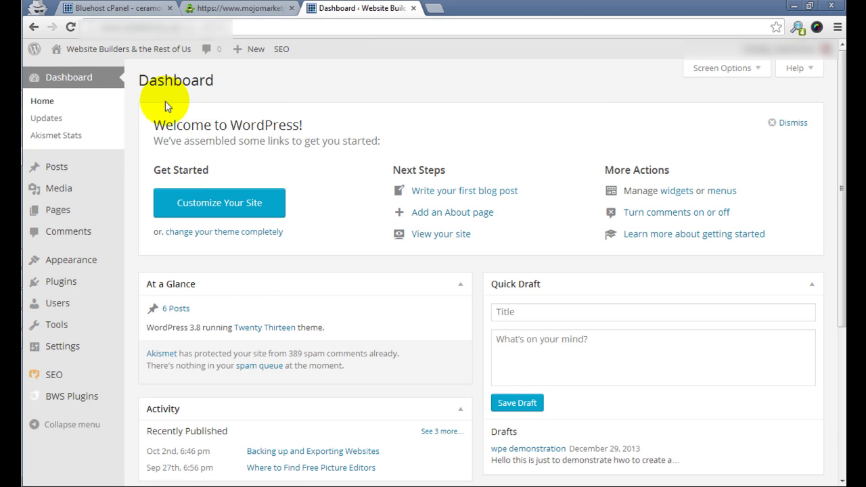
Look over the dashboard's sidebar menus, then use Posts > Add New to start a blank draft.
{"action": "mouse_move", "coordinate": [93, 172]}
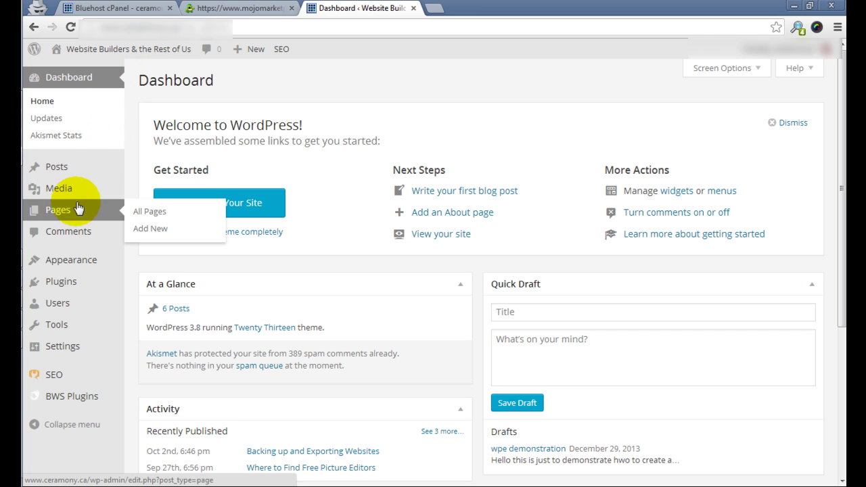
{"action": "mouse_move", "coordinate": [85, 189]}
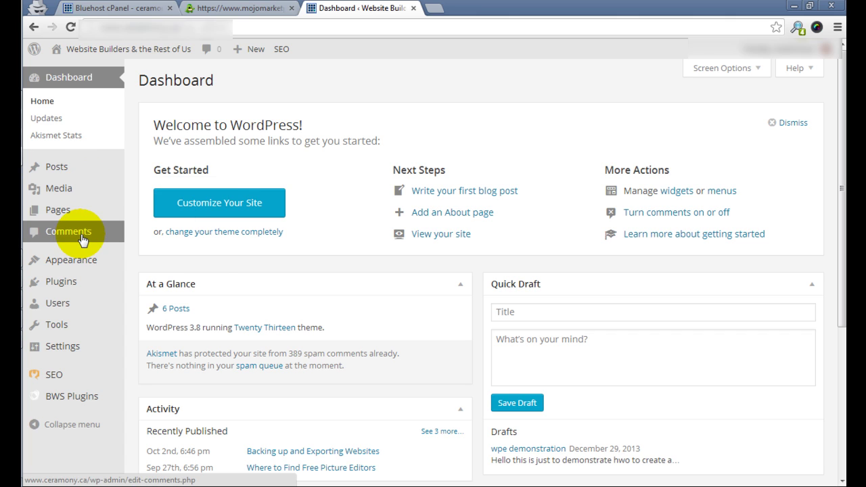
{"action": "mouse_move", "coordinate": [108, 260]}
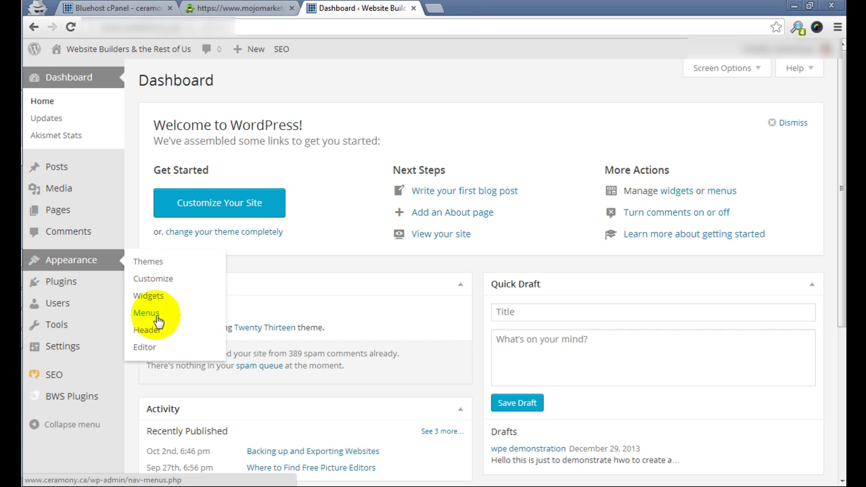
{"action": "mouse_move", "coordinate": [67, 285]}
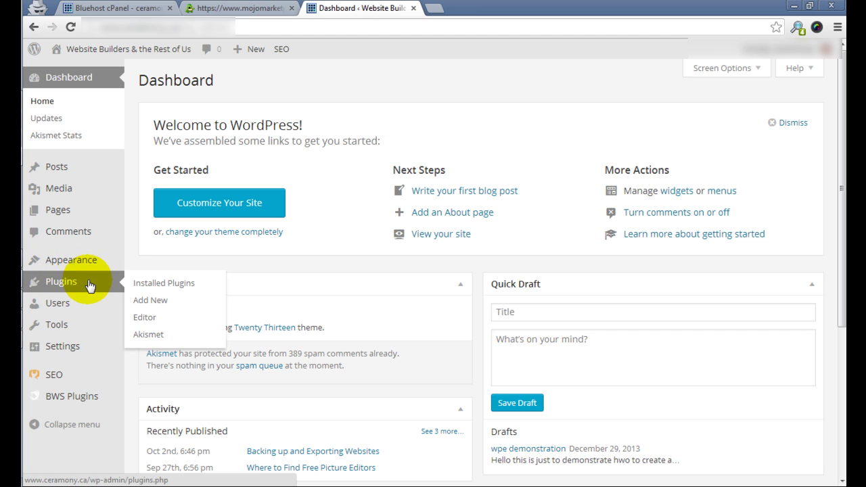
{"action": "mouse_move", "coordinate": [72, 303]}
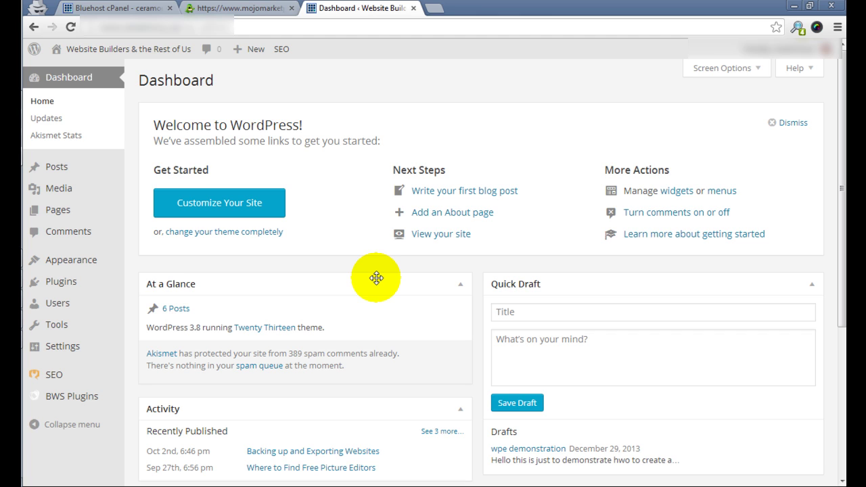
{"action": "mouse_move", "coordinate": [118, 167]}
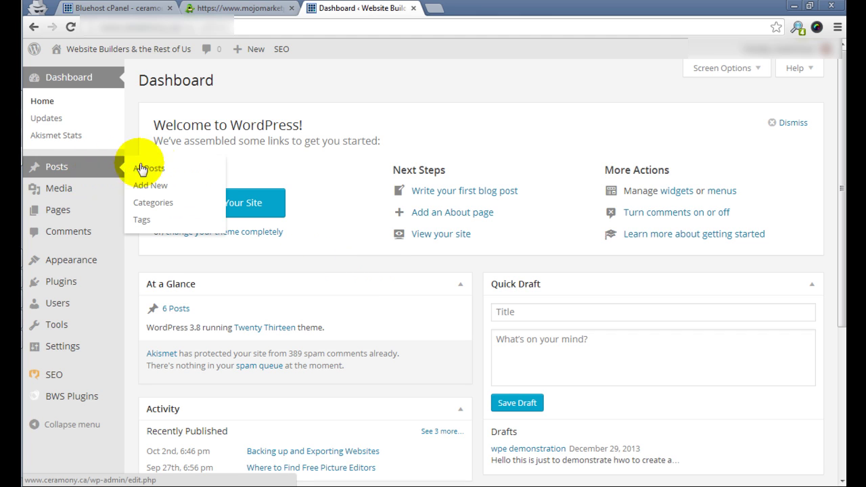
{"action": "left_click", "coordinate": [157, 186]}
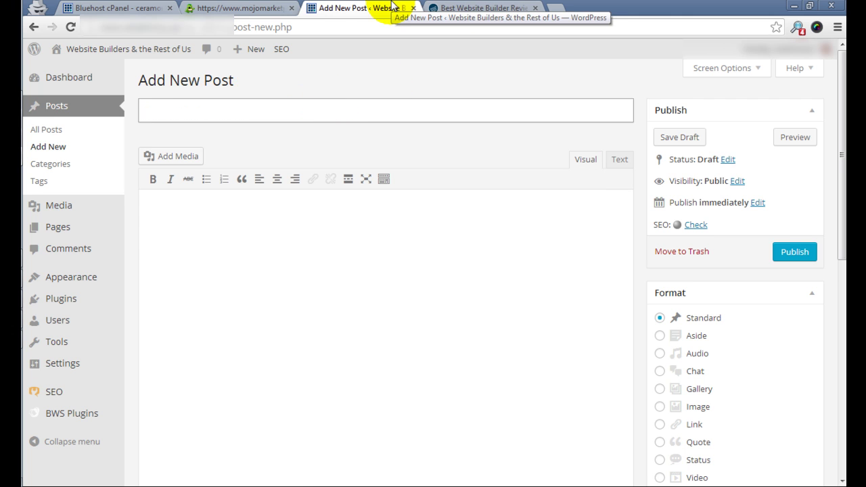
On Website Builder Expert, open Squarespace Review 2013 and read down to Template Design Options.
{"action": "left_click", "coordinate": [474, 7]}
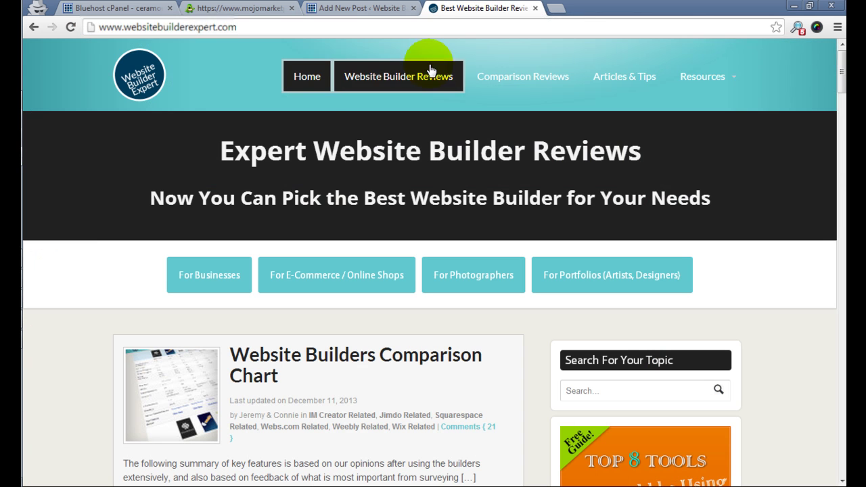
{"action": "scroll", "coordinate": [437, 169], "scroll_direction": "down", "scroll_amount": 9}
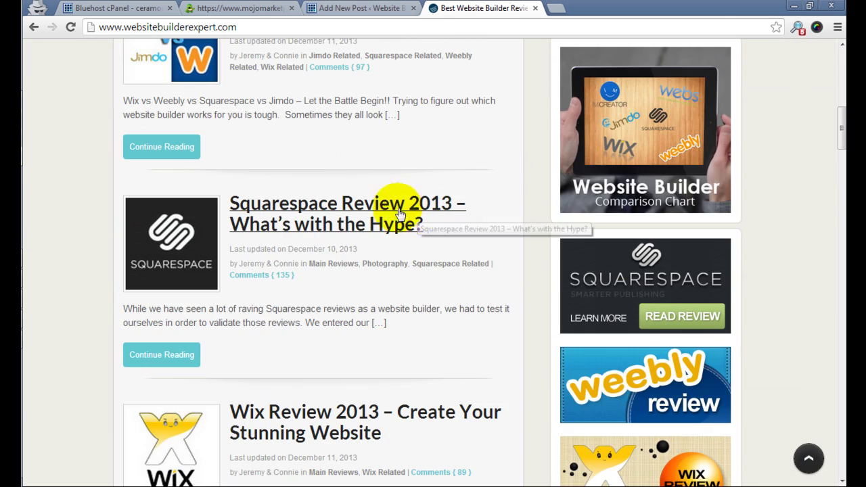
{"action": "left_click", "coordinate": [400, 214]}
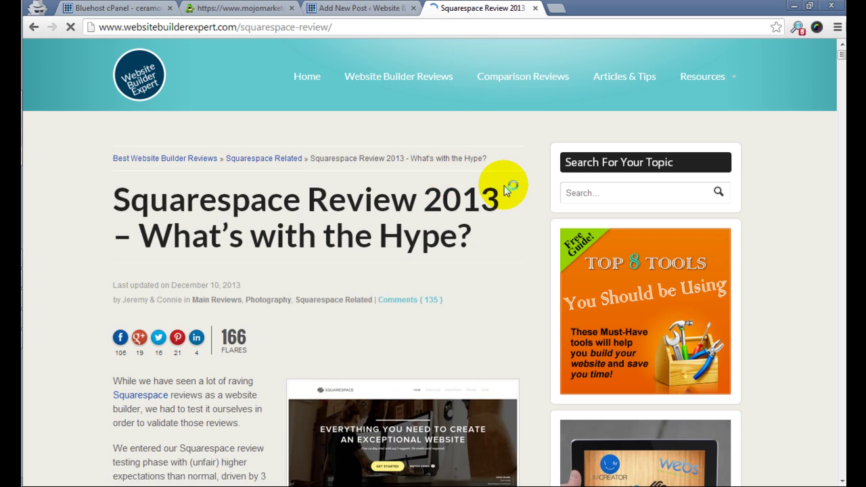
{"action": "scroll", "coordinate": [504, 190], "scroll_direction": "down", "scroll_amount": 3}
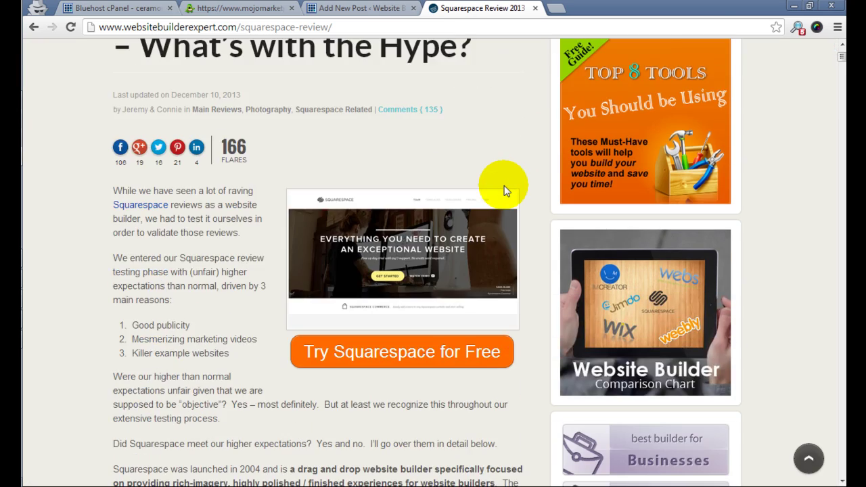
{"action": "scroll", "coordinate": [508, 190], "scroll_direction": "down", "scroll_amount": 9}
{"action": "scroll", "coordinate": [516, 188], "scroll_direction": "up", "scroll_amount": 7}
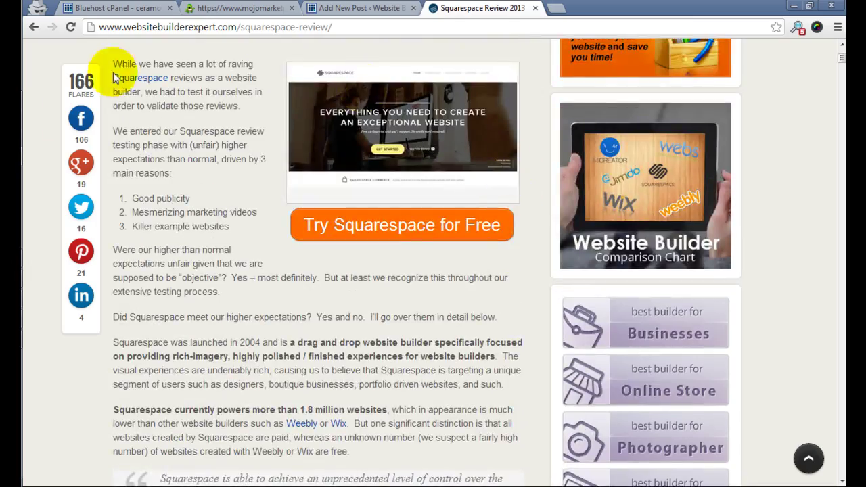
{"action": "scroll", "coordinate": [286, 274], "scroll_direction": "down", "scroll_amount": 15}
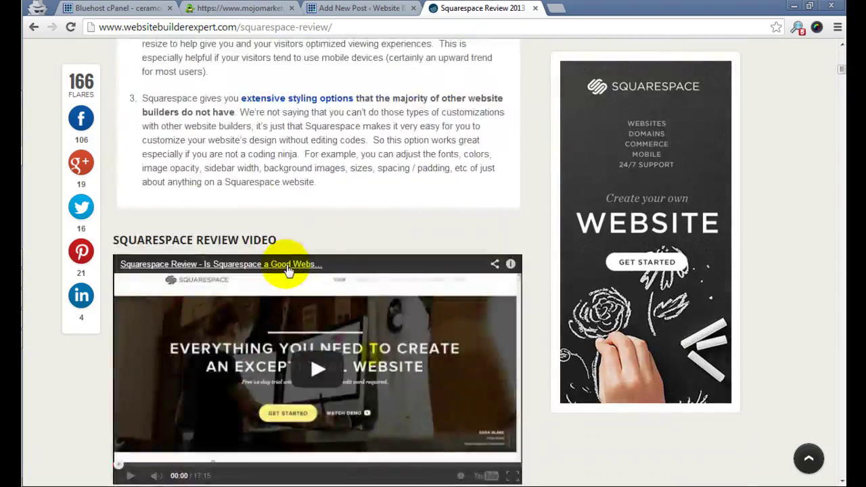
{"action": "scroll", "coordinate": [286, 250], "scroll_direction": "down", "scroll_amount": 4}
{"action": "scroll", "coordinate": [286, 228], "scroll_direction": "up", "scroll_amount": 1}
{"action": "scroll", "coordinate": [309, 261], "scroll_direction": "down", "scroll_amount": 6}
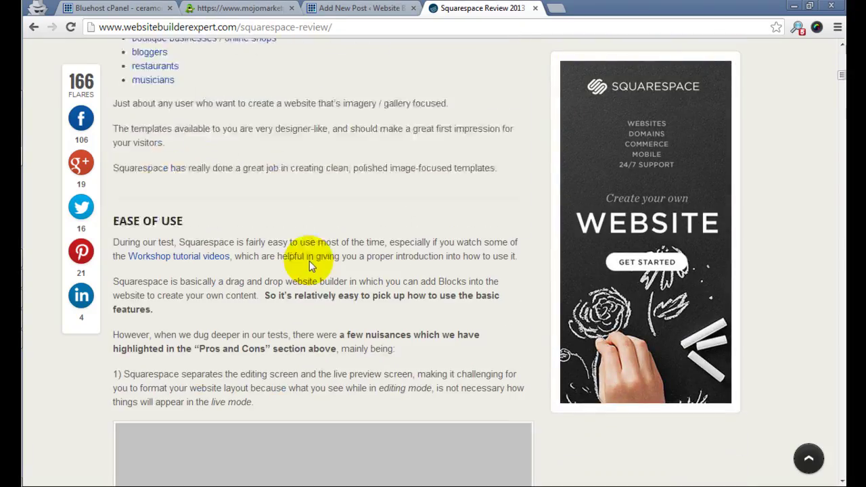
{"action": "scroll", "coordinate": [309, 260], "scroll_direction": "down", "scroll_amount": 3}
{"action": "scroll", "coordinate": [296, 192], "scroll_direction": "up", "scroll_amount": 3}
{"action": "scroll", "coordinate": [295, 192], "scroll_direction": "down", "scroll_amount": 6}
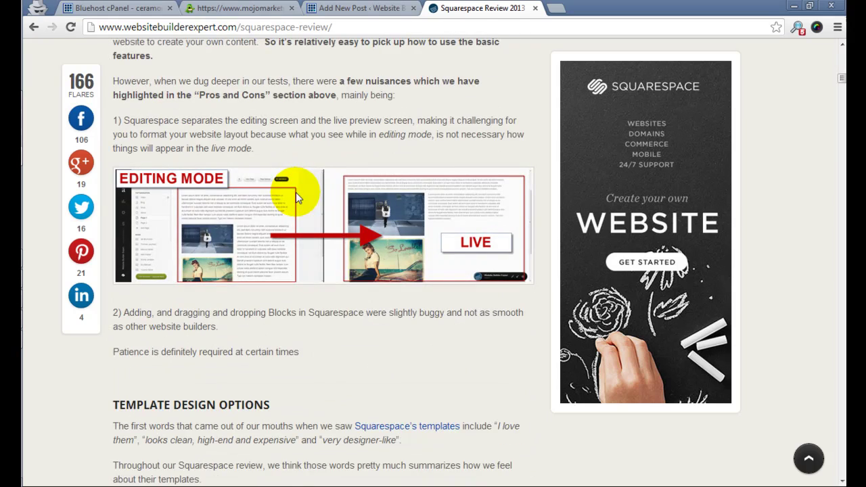
Back on the new post, enter the title 'Testing WBE'.
{"action": "left_click", "coordinate": [333, 7]}
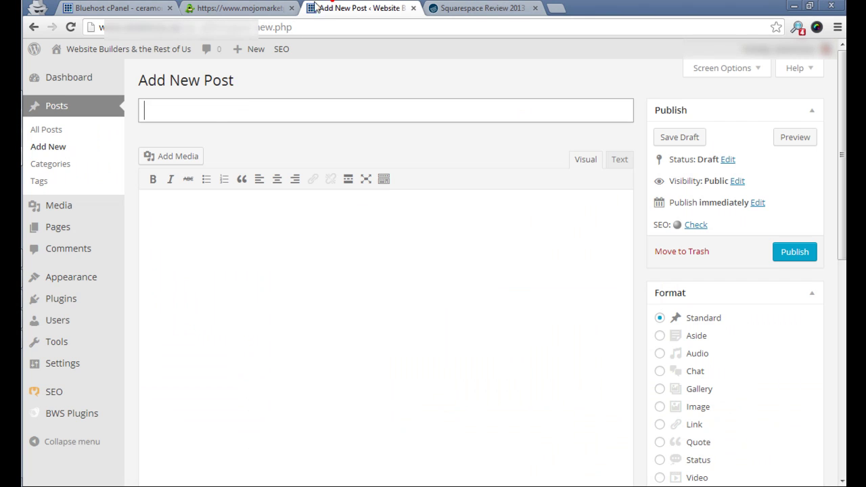
{"action": "left_click", "coordinate": [207, 102]}
{"action": "type", "text": "Testin"}
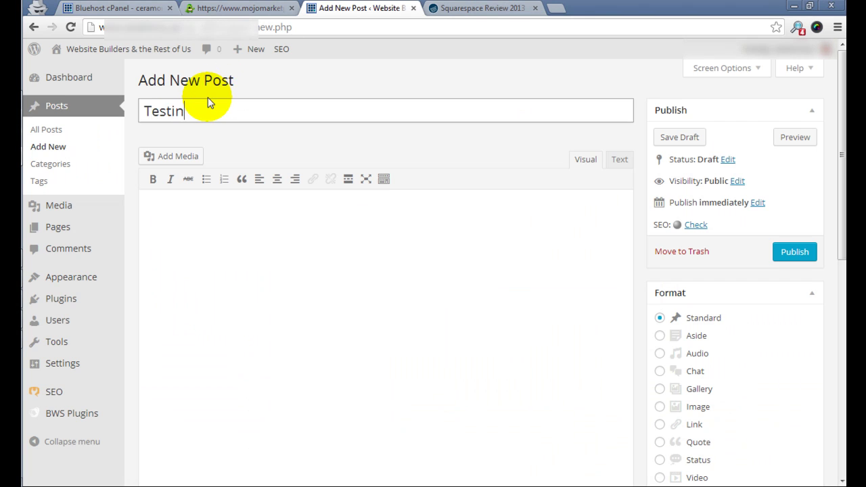
{"action": "type", "text": "g WBE"}
Fill the post body with three separate lines of gibberish placeholder text.
{"action": "left_click", "coordinate": [246, 229]}
{"action": "type", "text": "a;lksdjf;alksdj;fklasjdf"}
{"action": "key", "text": "Return"}
{"action": "key", "text": "Return"}
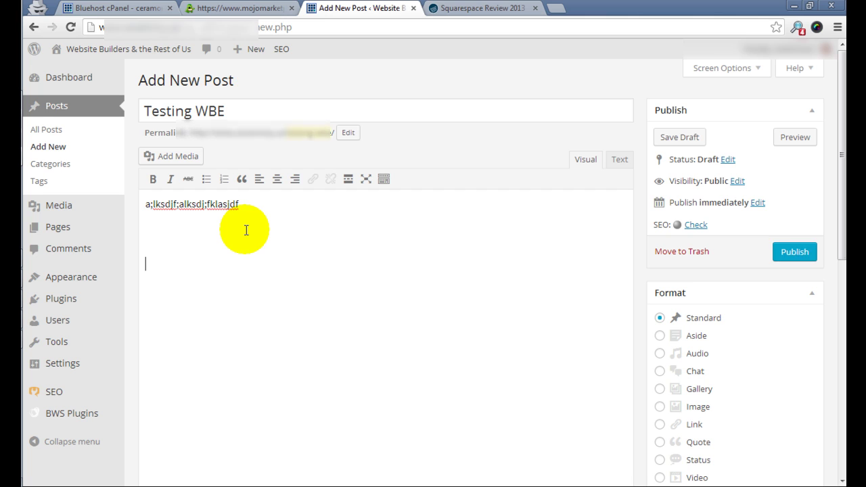
{"action": "type", "text": "asldkfj;aksdjfk;dasfj"}
{"action": "key", "text": "Return"}
{"action": "key", "text": "Return"}
{"action": "type", "text": "a;sdlfj;asdkjf"}
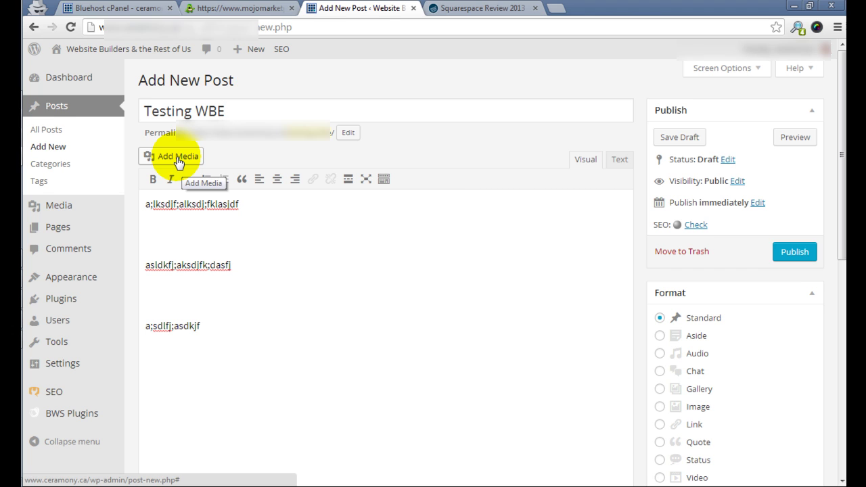
{"action": "scroll", "coordinate": [433, 324], "scroll_direction": "down", "scroll_amount": 1}
{"action": "scroll", "coordinate": [460, 318], "scroll_direction": "up", "scroll_amount": 1}
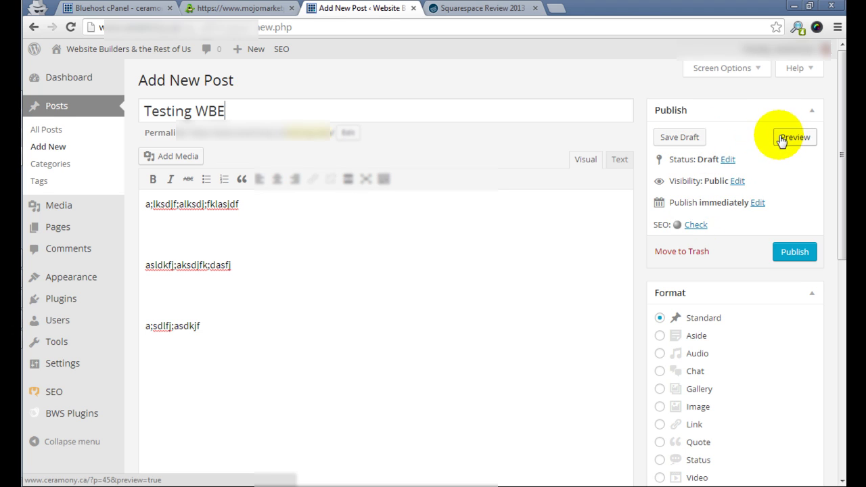
{"action": "scroll", "coordinate": [781, 228], "scroll_direction": "down", "scroll_amount": 3}
{"action": "scroll", "coordinate": [781, 228], "scroll_direction": "down", "scroll_amount": 4}
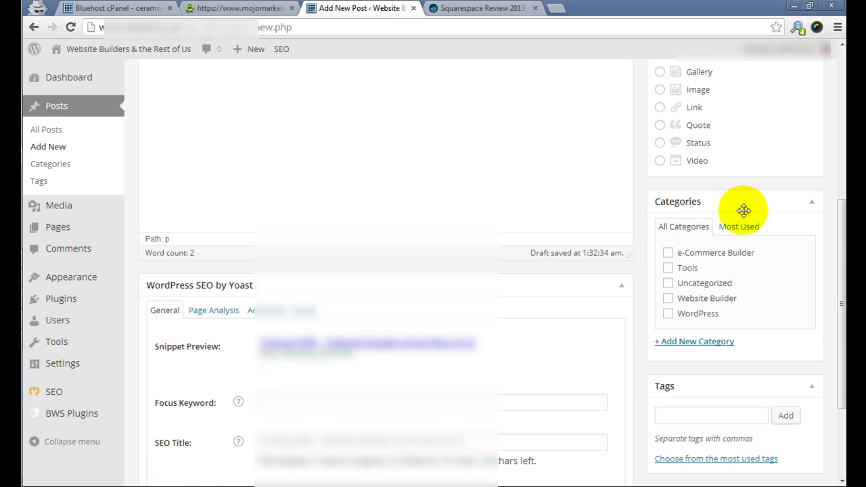
{"action": "scroll", "coordinate": [409, 266], "scroll_direction": "up", "scroll_amount": 3}
{"action": "scroll", "coordinate": [409, 266], "scroll_direction": "up", "scroll_amount": 4}
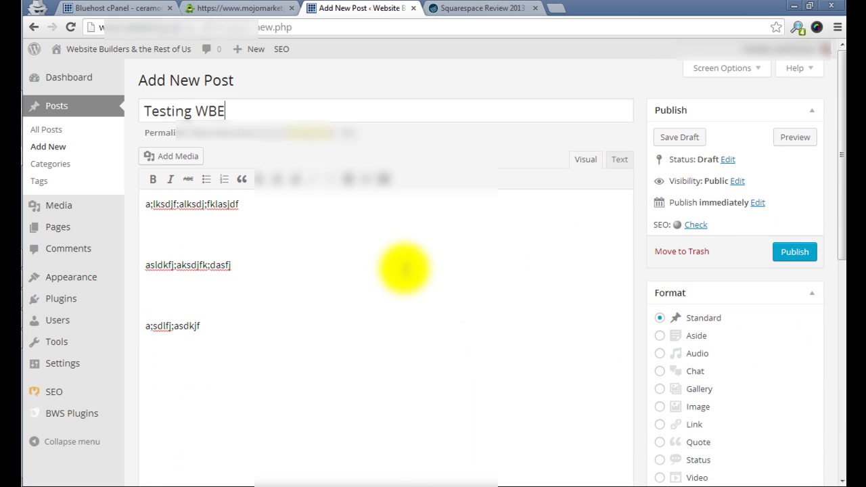